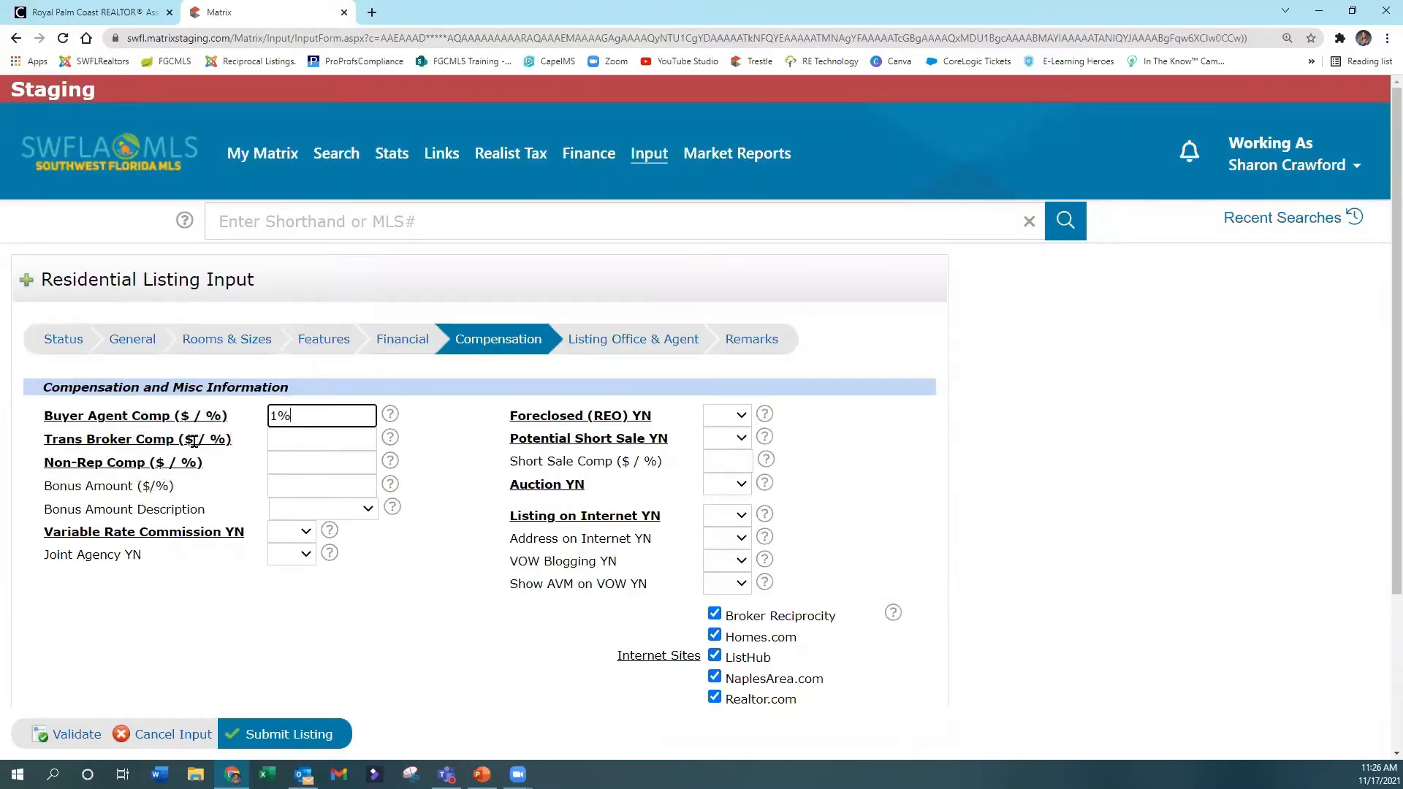
Enter 1% for both the Trans Broker Comp and the Non-Rep Comp of the residential listing.
left_click(294, 439)
type("1%")
key("Tab")
type("1%")
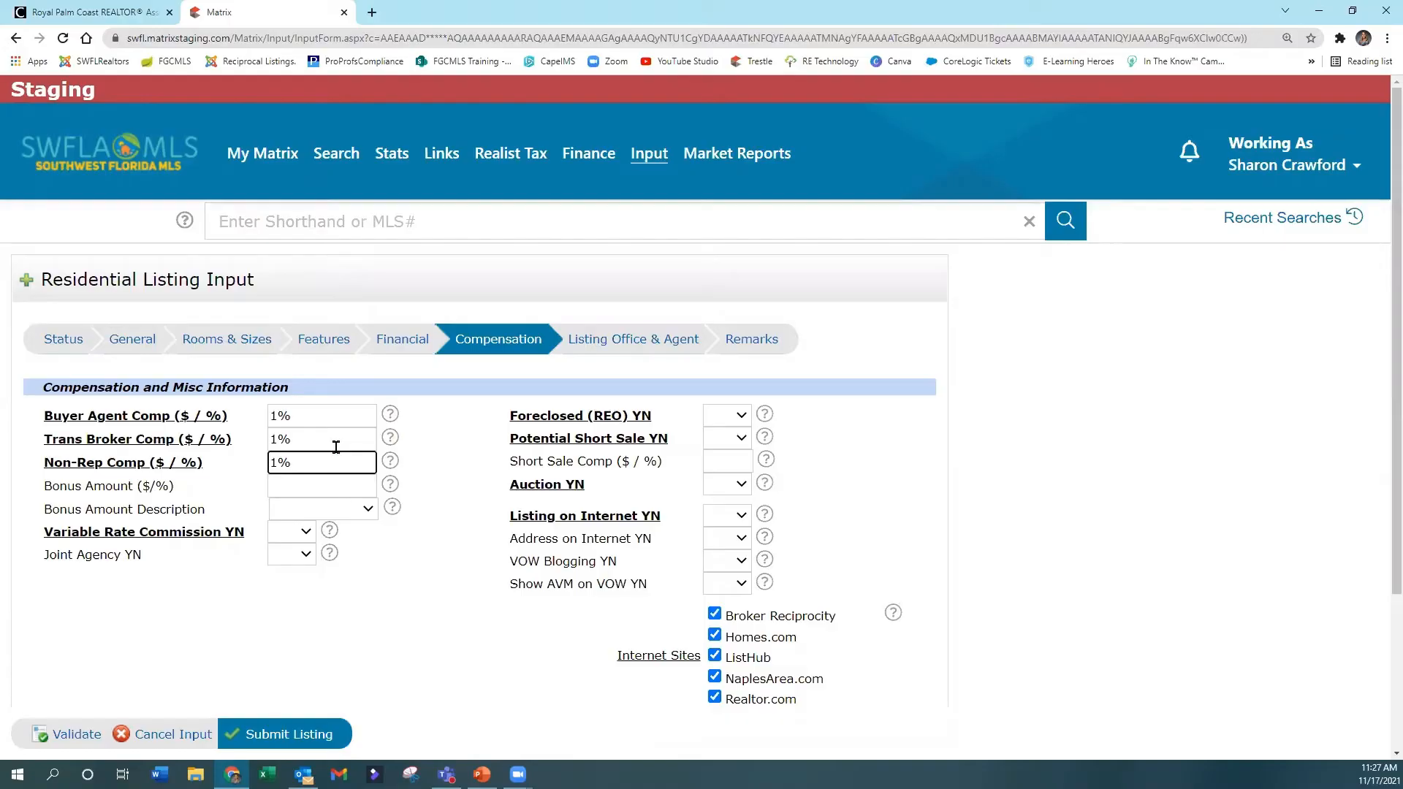
Review the Bonus Amount Description choices without selecting one, and set Variable Rate Commission YN to No.
left_click(293, 487)
left_click(291, 513)
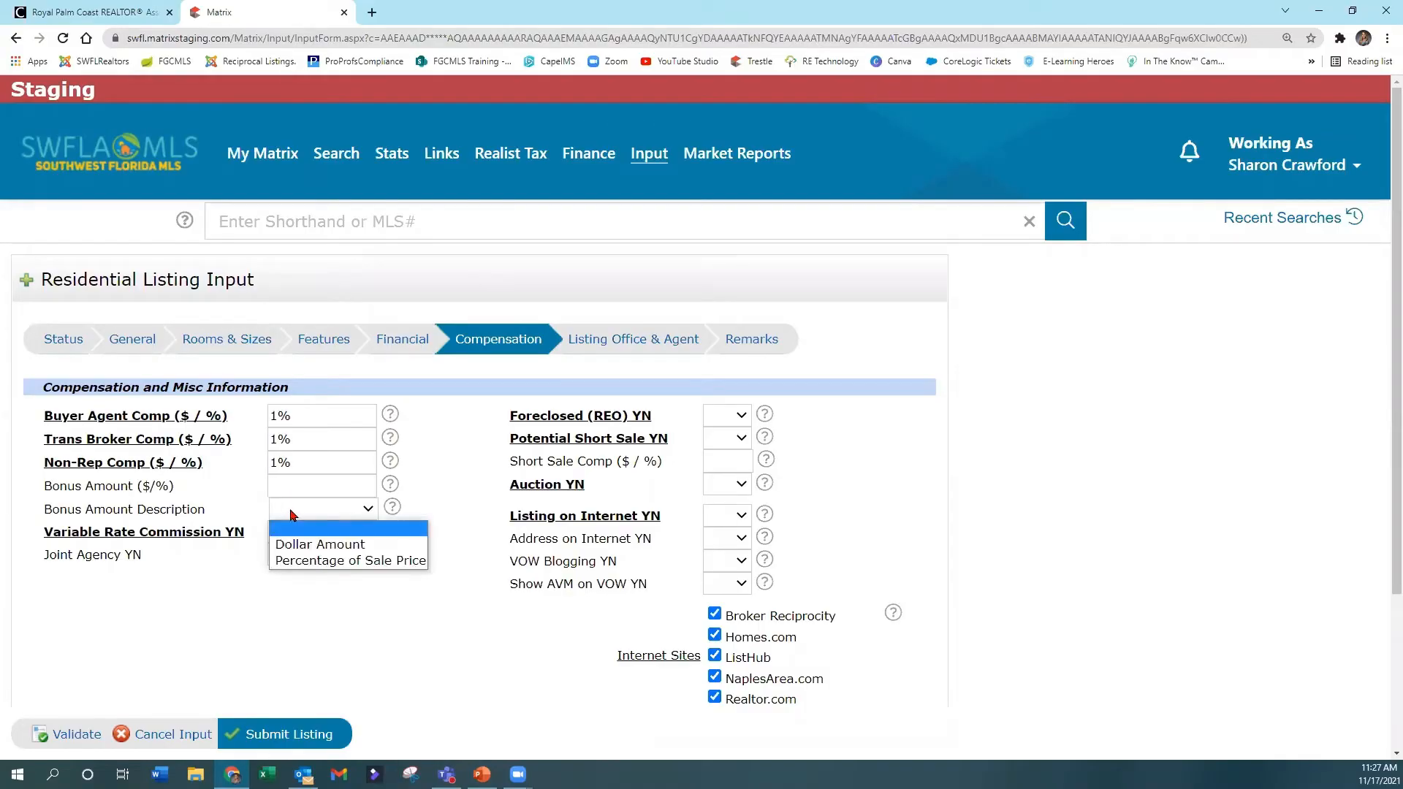
left_click(291, 516)
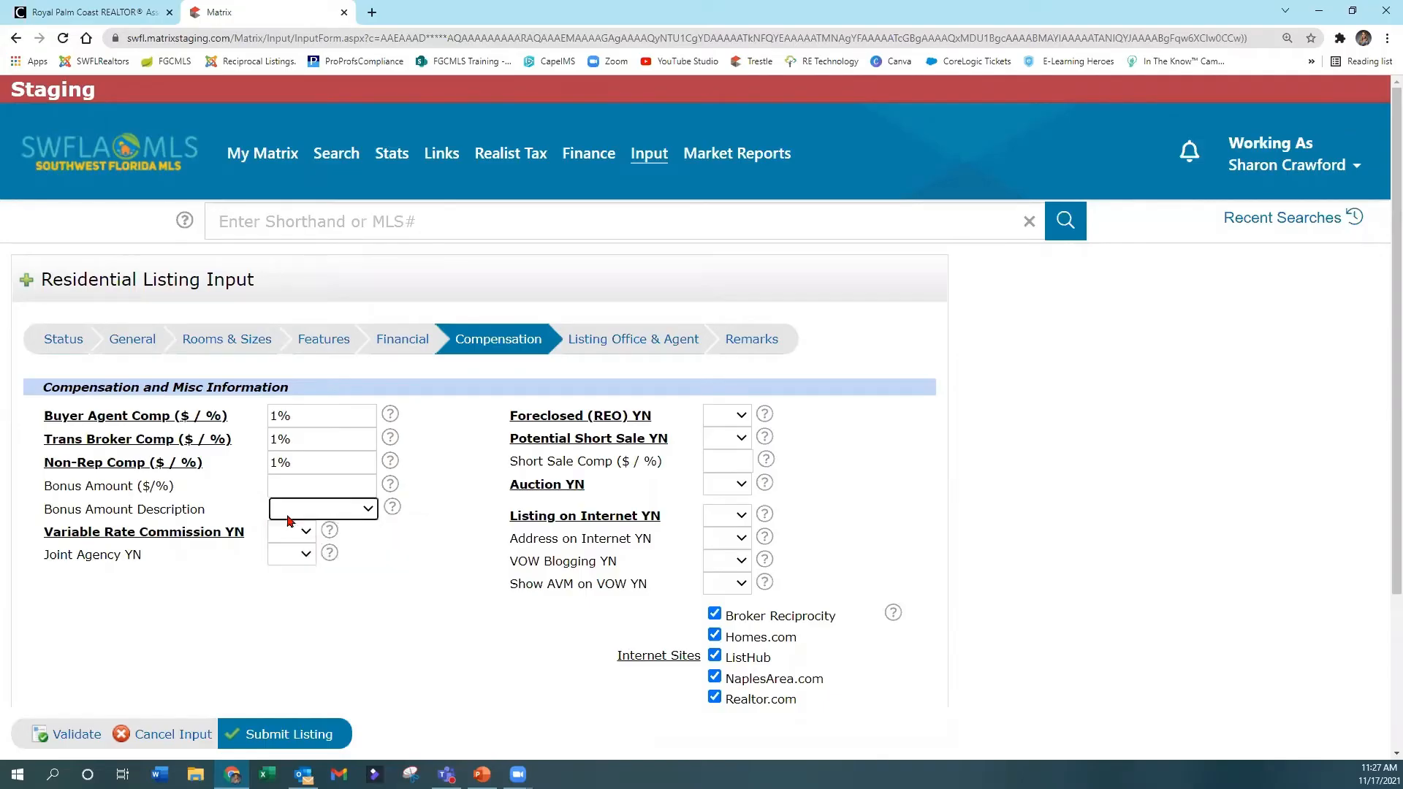
left_click(283, 536)
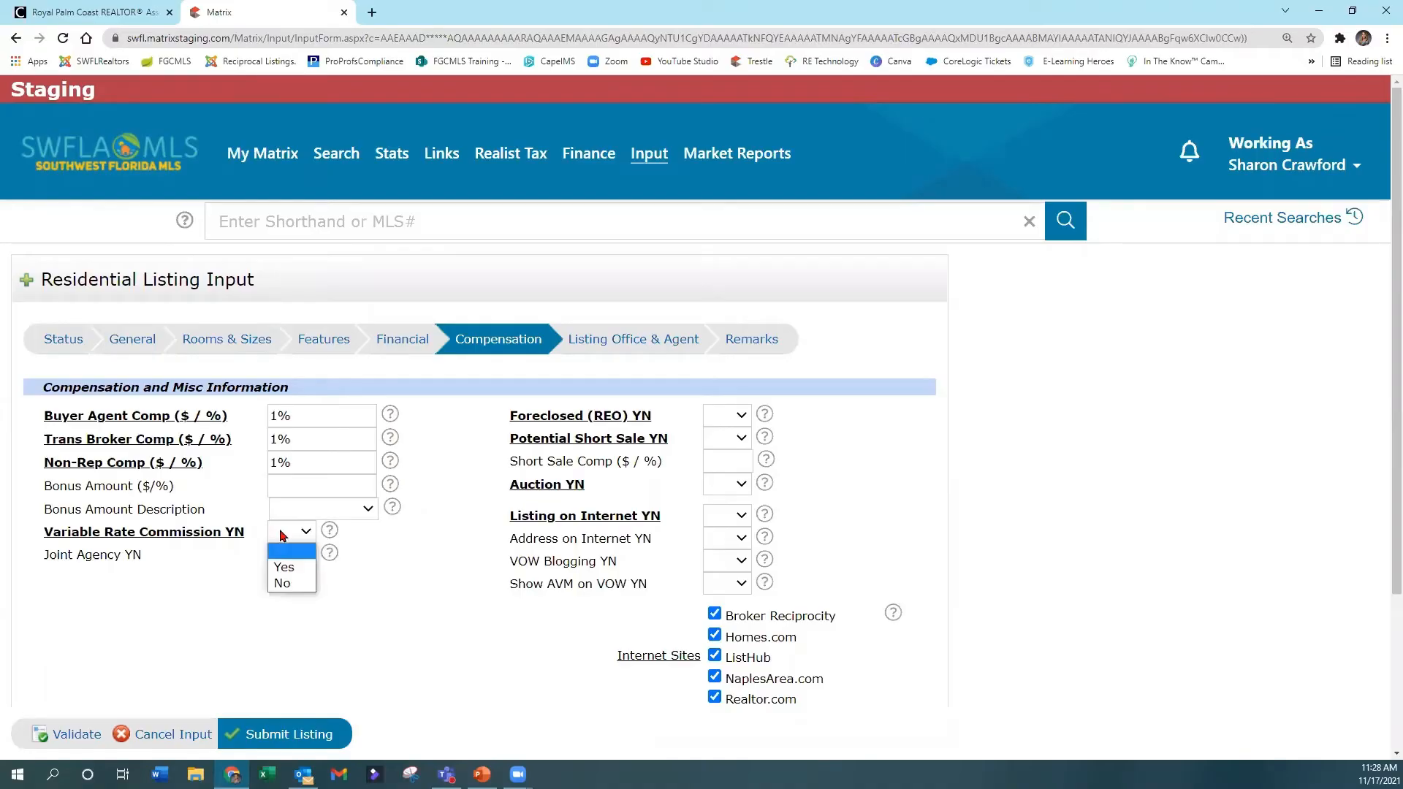
left_click(281, 584)
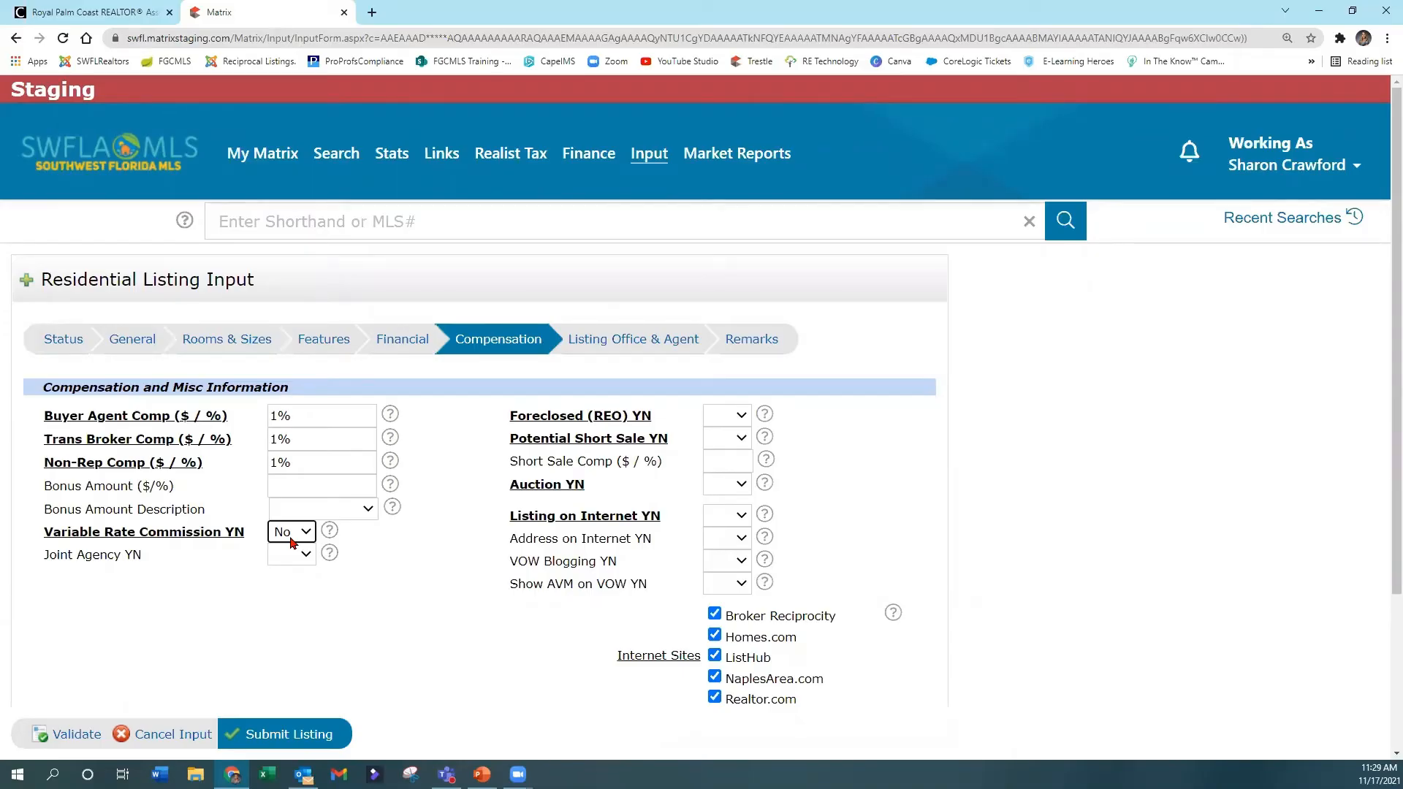
left_click(291, 542)
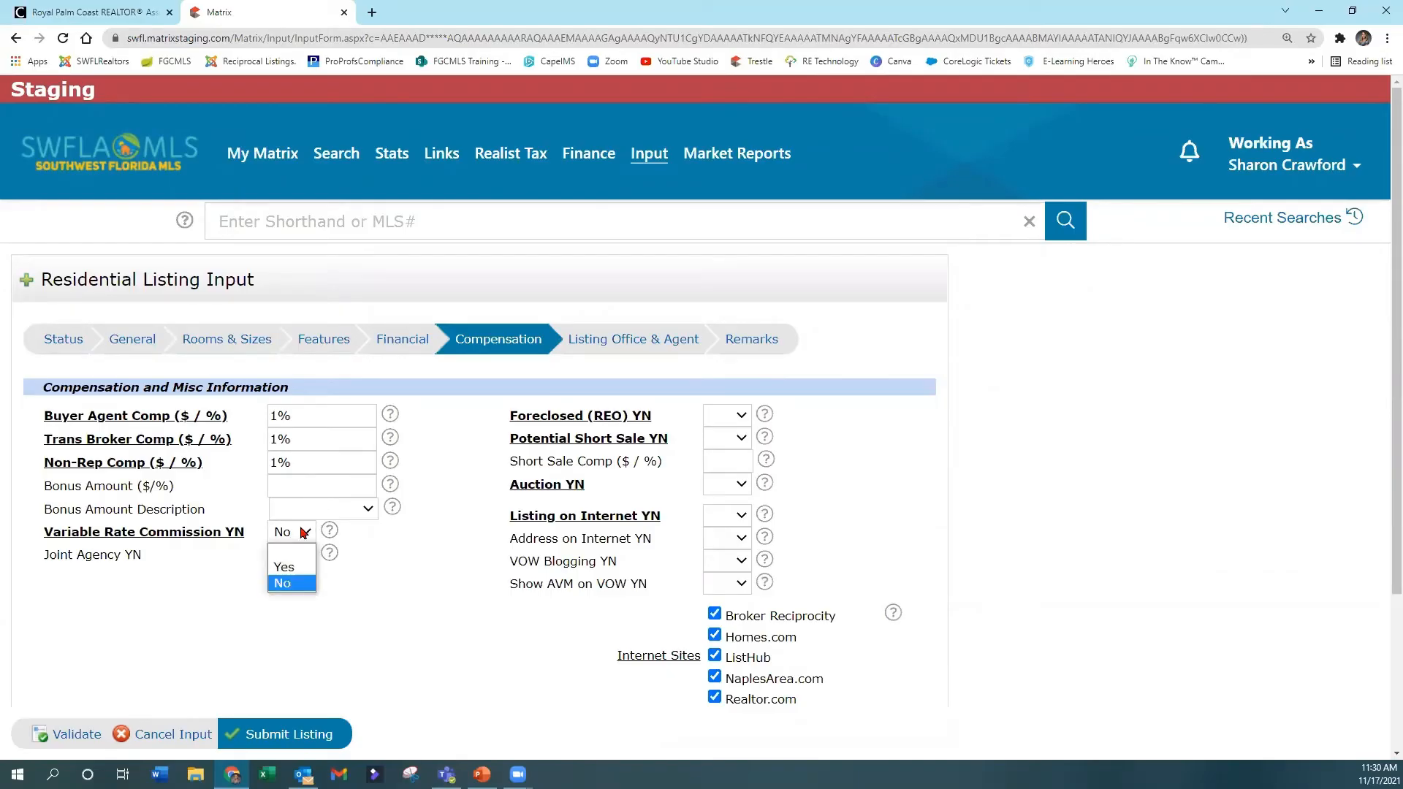
left_click(305, 532)
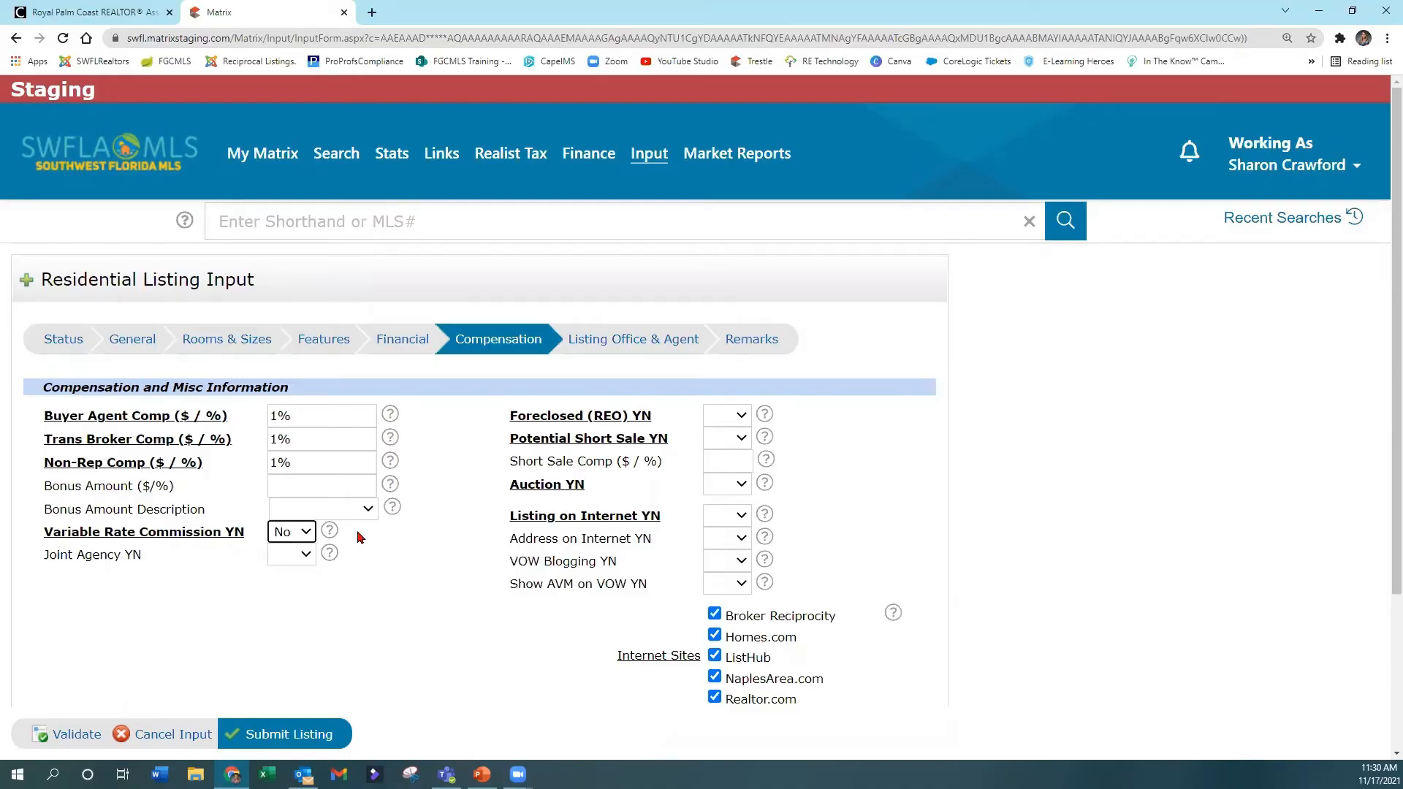
Look at the available choices and the field help for Joint Agency YN.
left_click(292, 554)
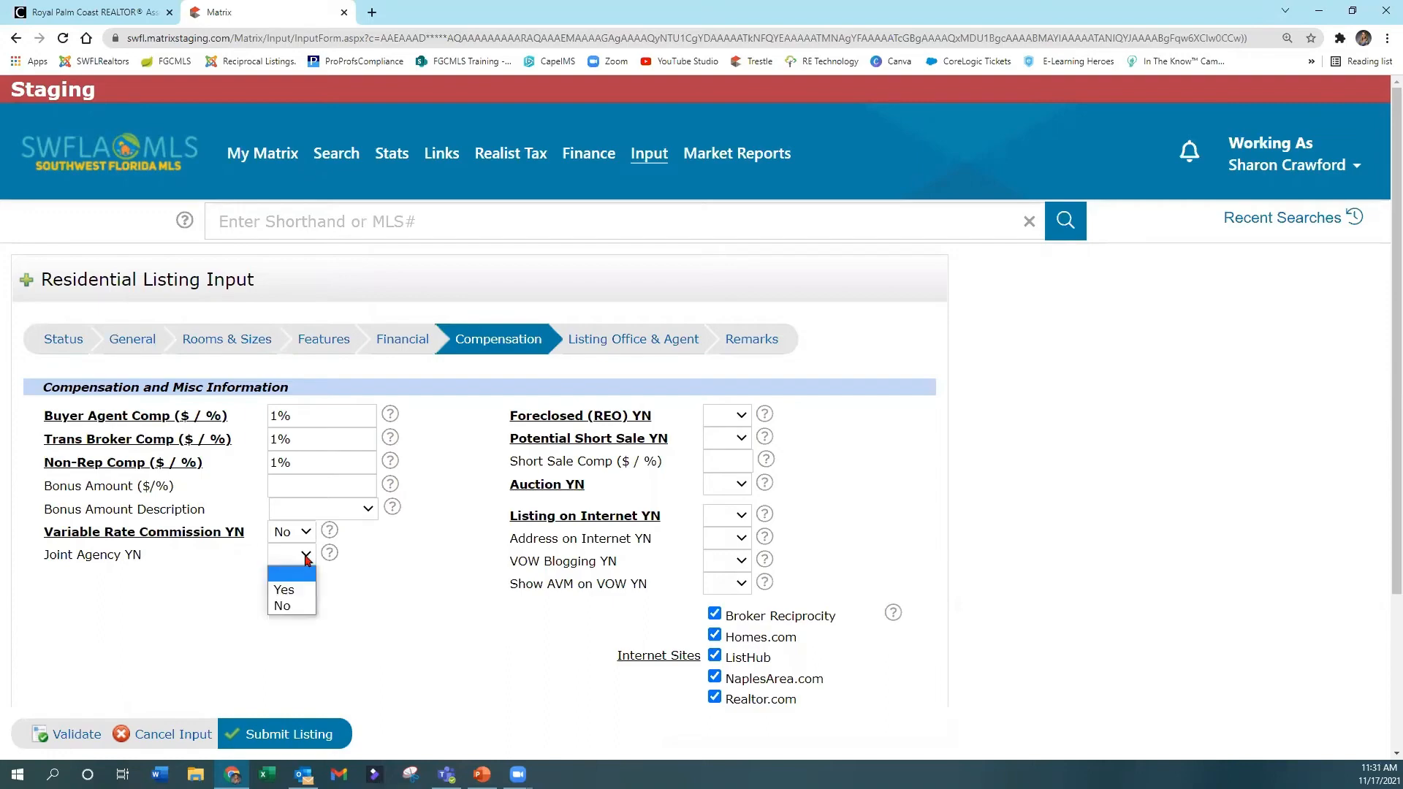
left_click(330, 553)
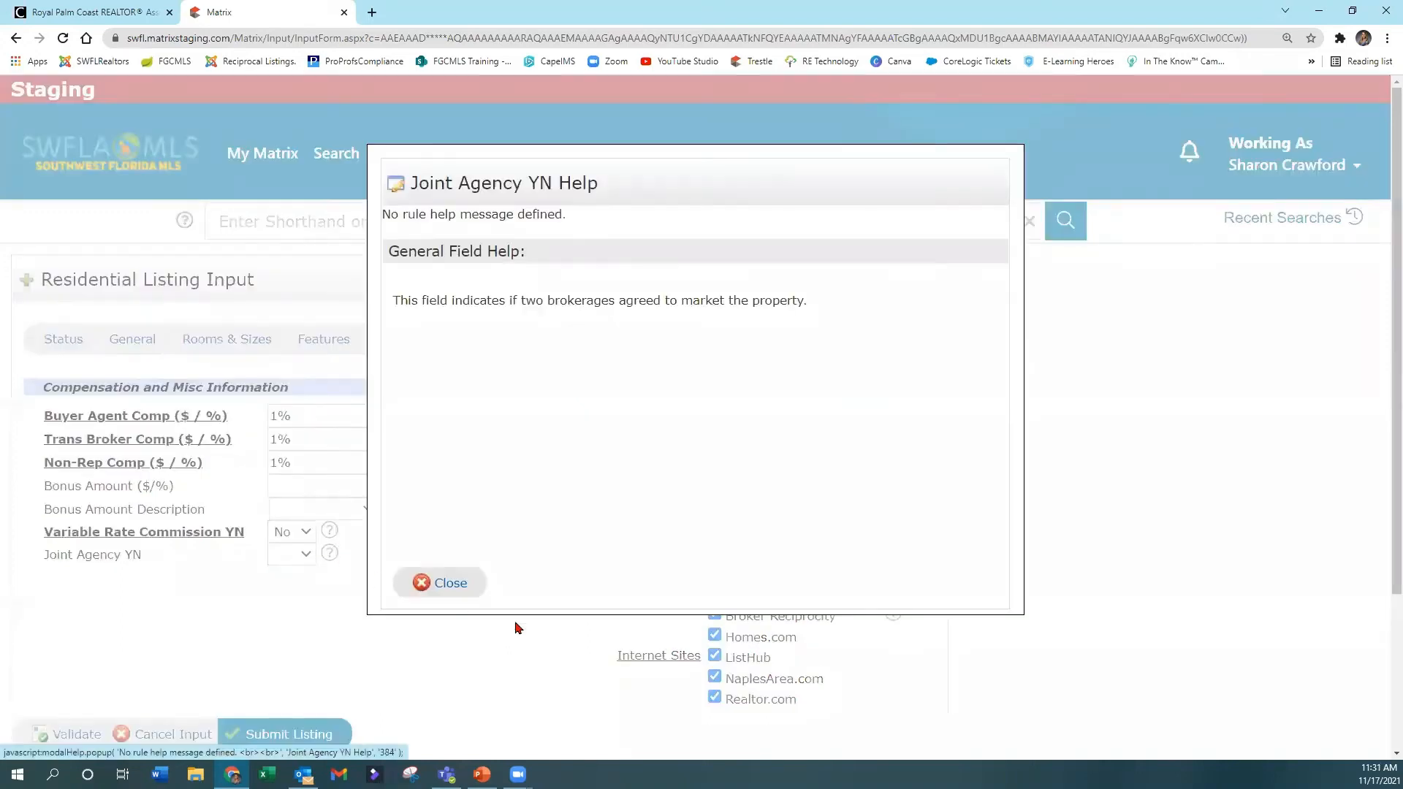
left_click(454, 582)
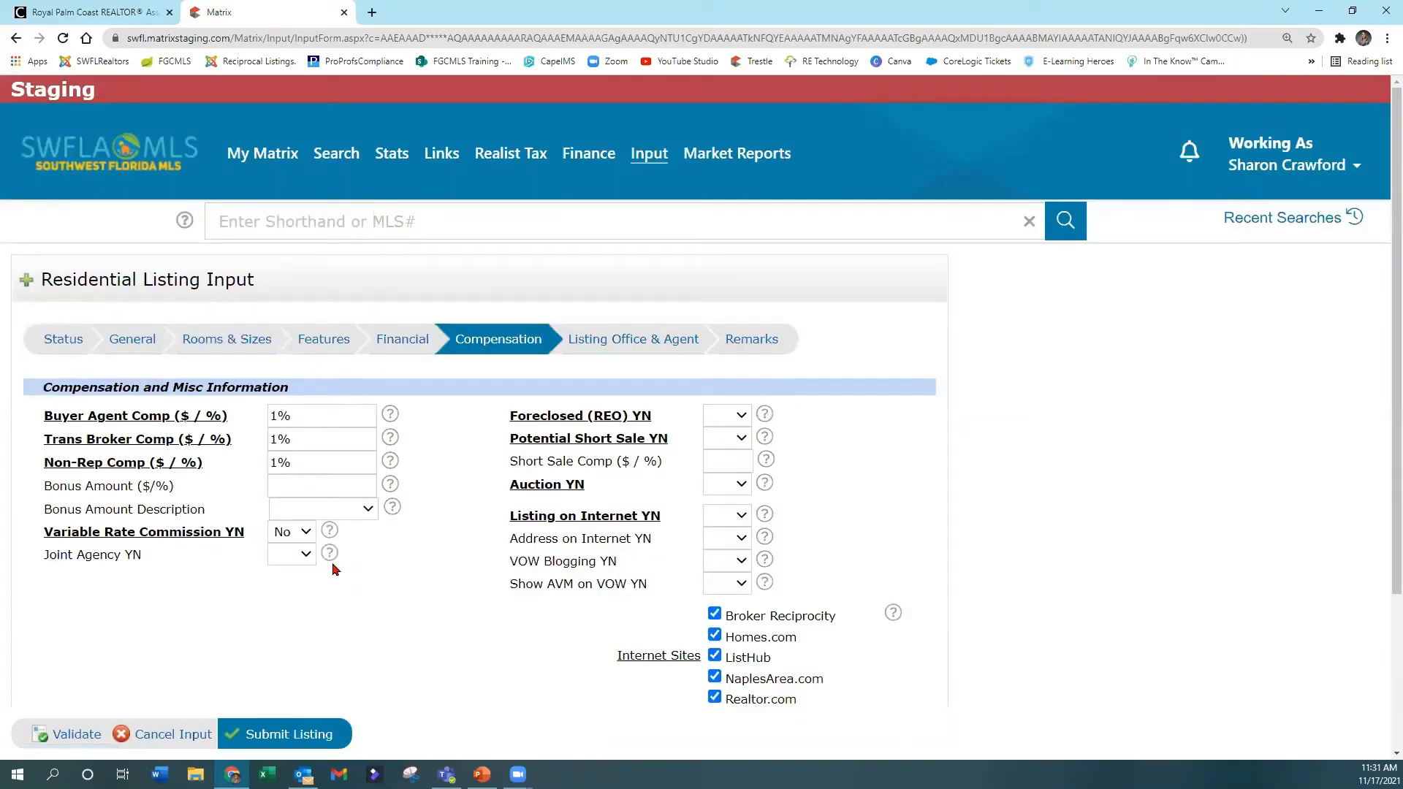
Set Foreclosed (REO) YN, Potential Short Sale YN and Auction YN to No, leaving Short Sale Comp blank.
left_click(723, 416)
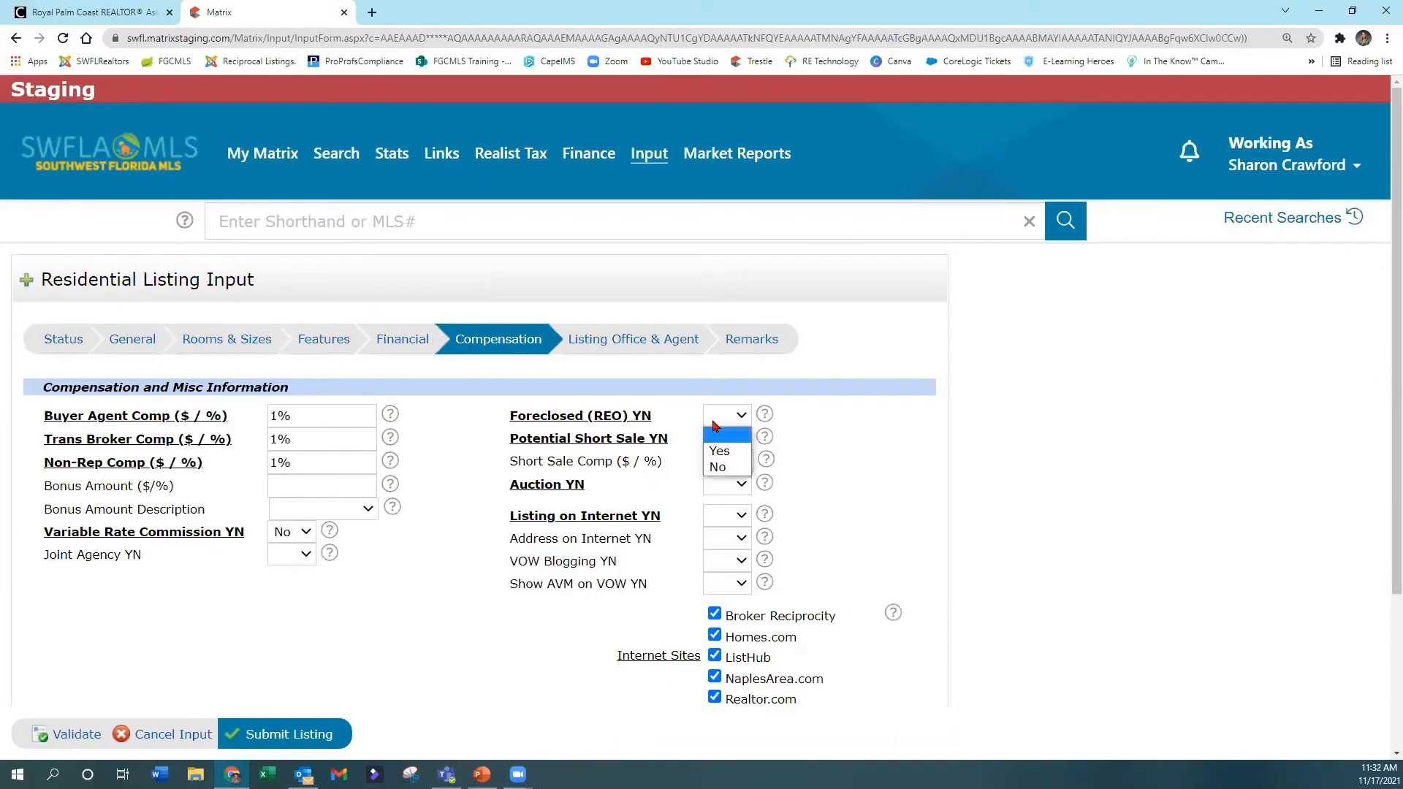
left_click(727, 466)
left_click(735, 439)
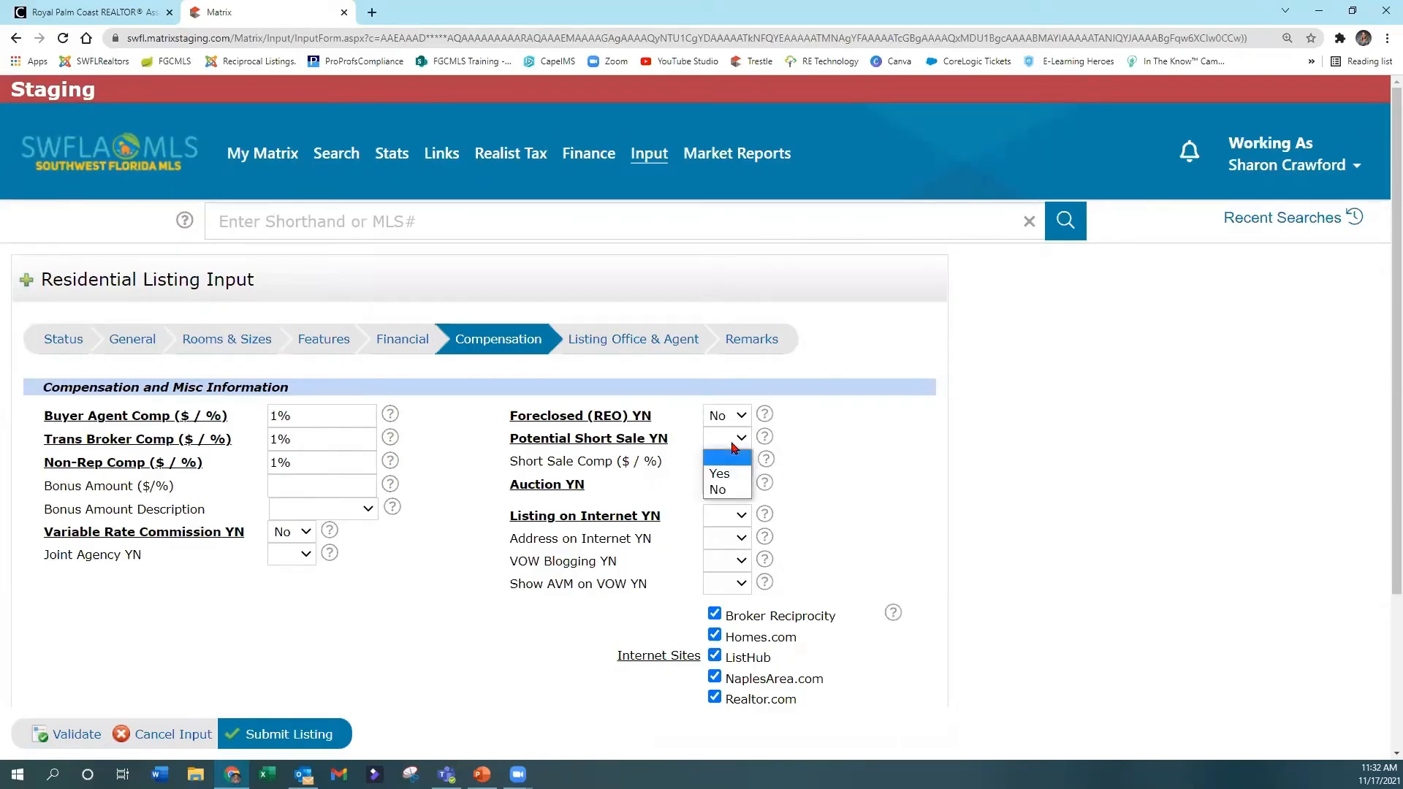
left_click(729, 491)
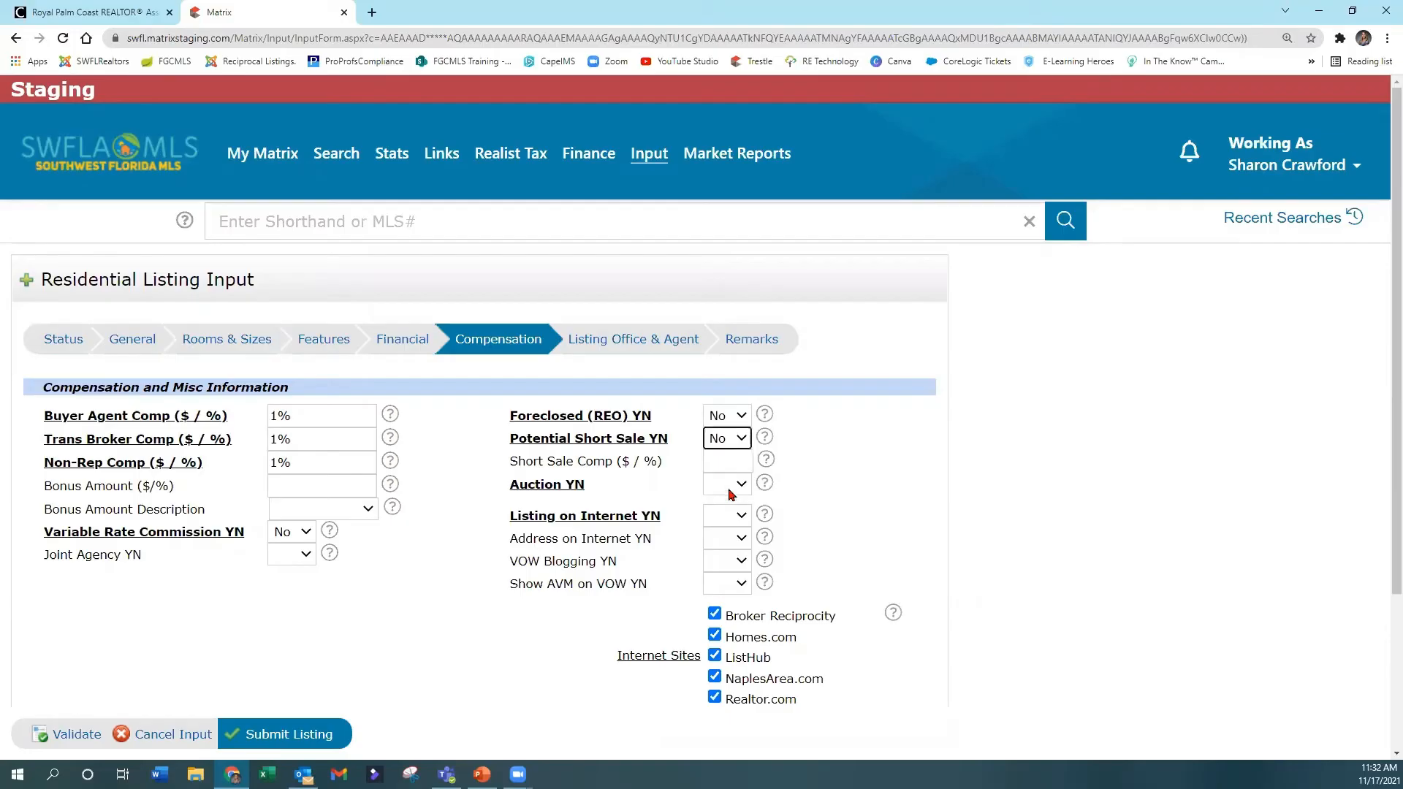
left_click(723, 460)
left_click(726, 490)
left_click(720, 533)
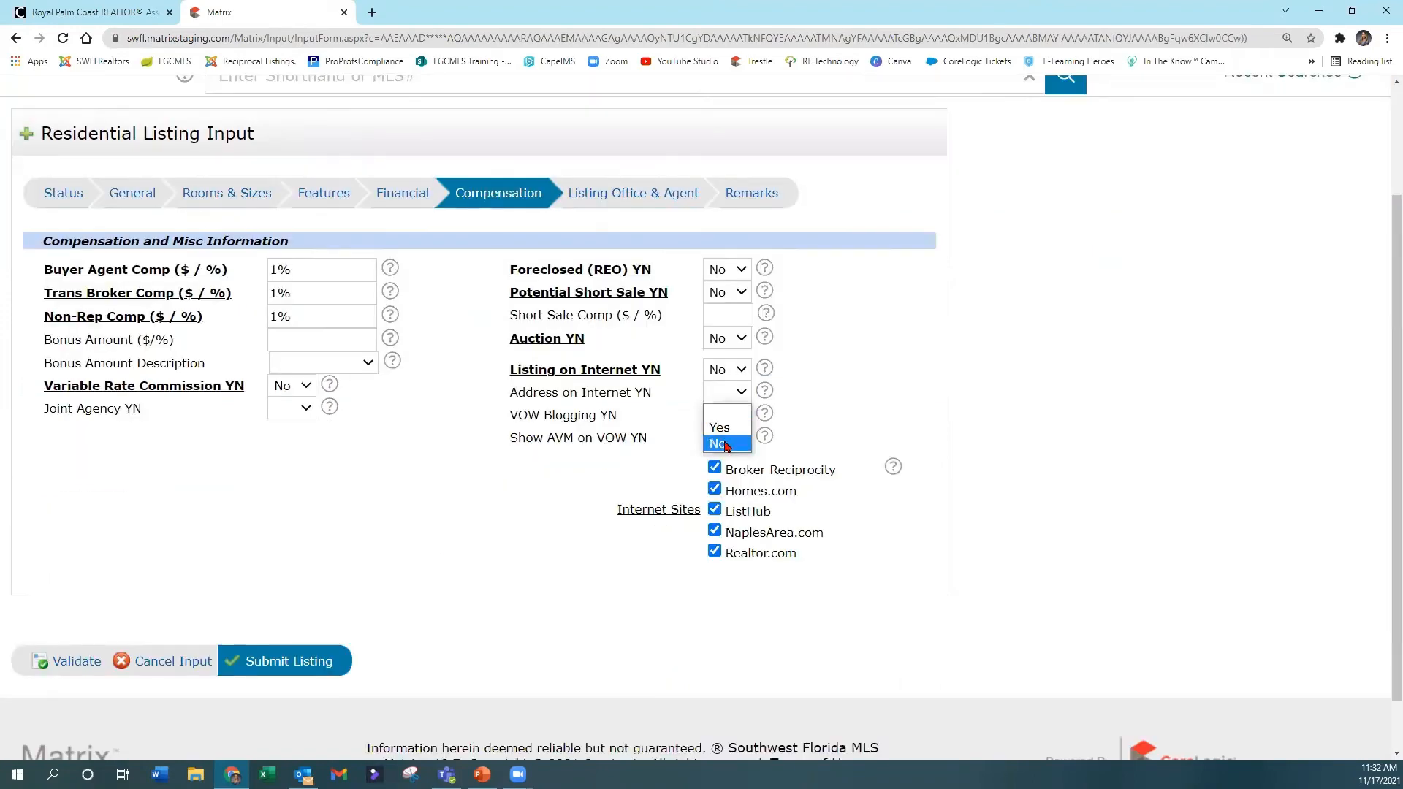
Set Listing on Internet, Address on Internet, VOW Blogging and Show AVM on VOW to No.
left_click(720, 445)
left_click(727, 414)
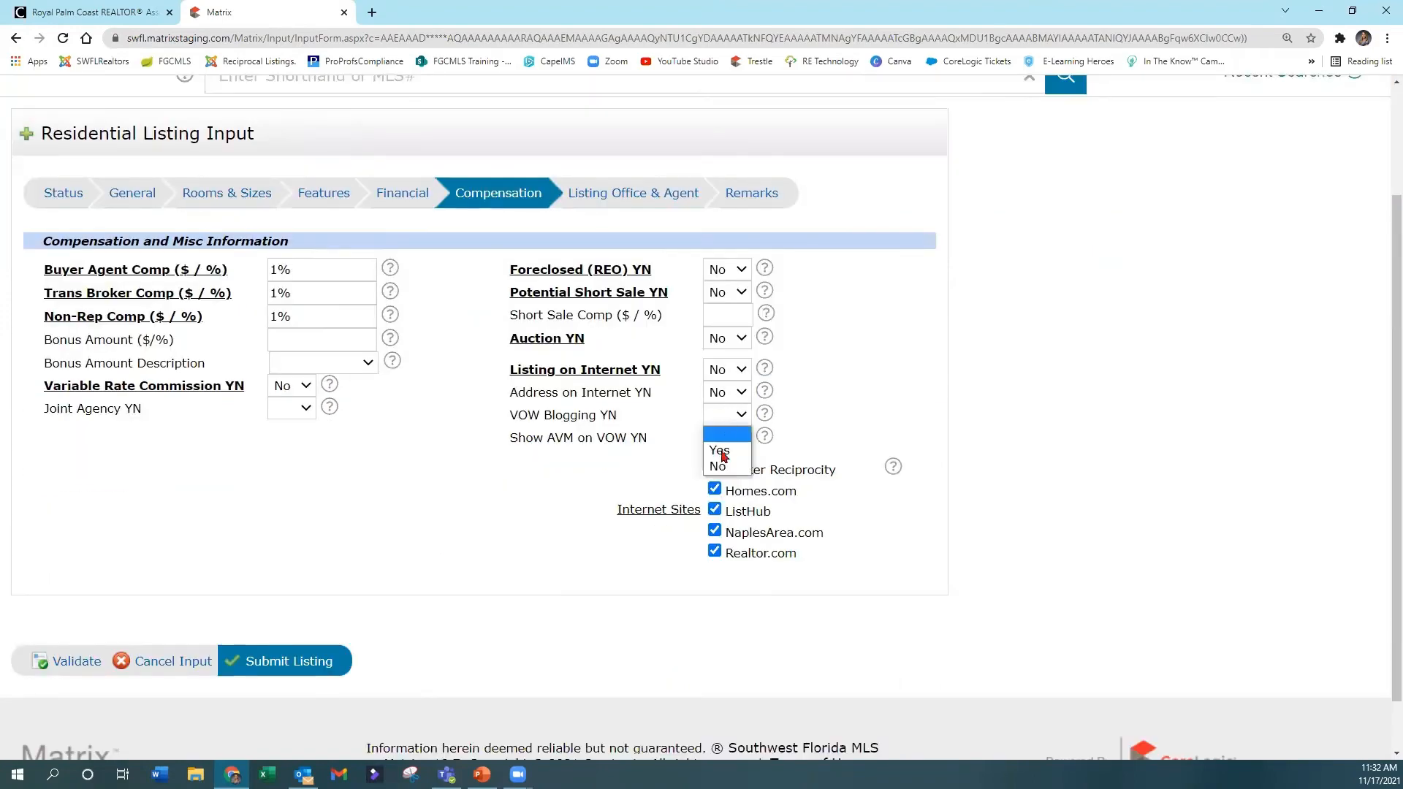
left_click(727, 470)
left_click(727, 438)
left_click(723, 487)
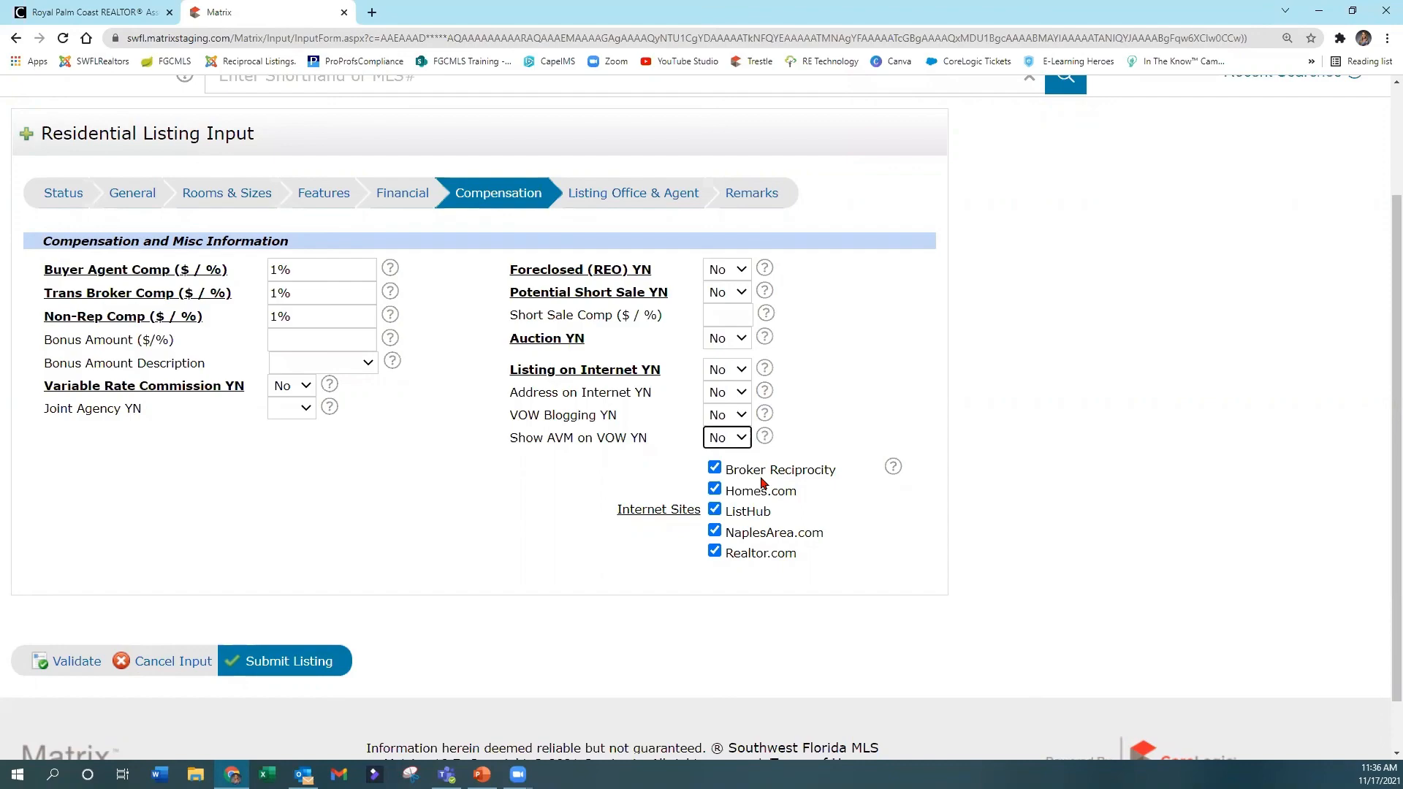
Exclude the listing from all Internet Sites: Broker Reciprocity, Homes.com, ListHub, NaplesArea.com and Realtor.com.
left_click(715, 468)
left_click(714, 489)
left_click(715, 514)
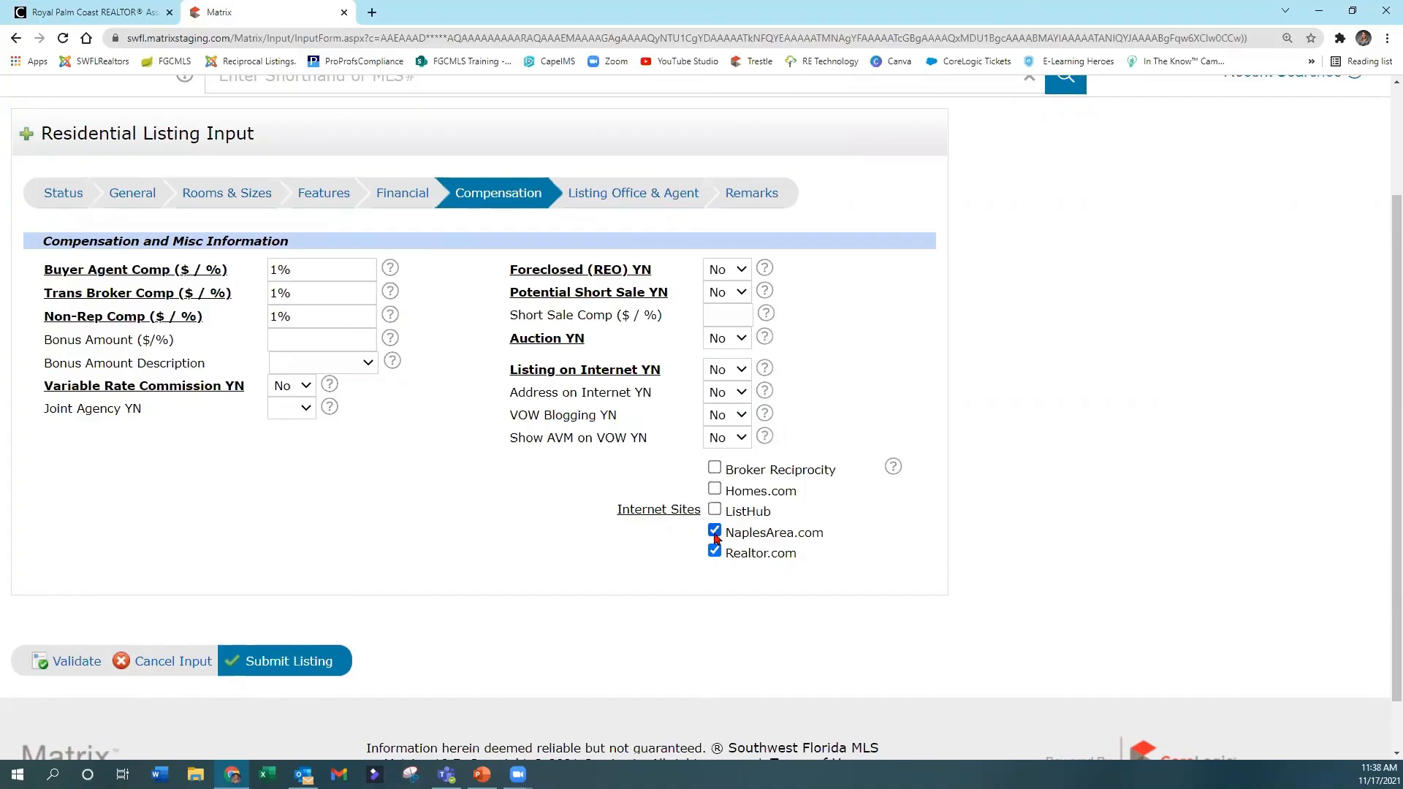
left_click(715, 533)
left_click(717, 554)
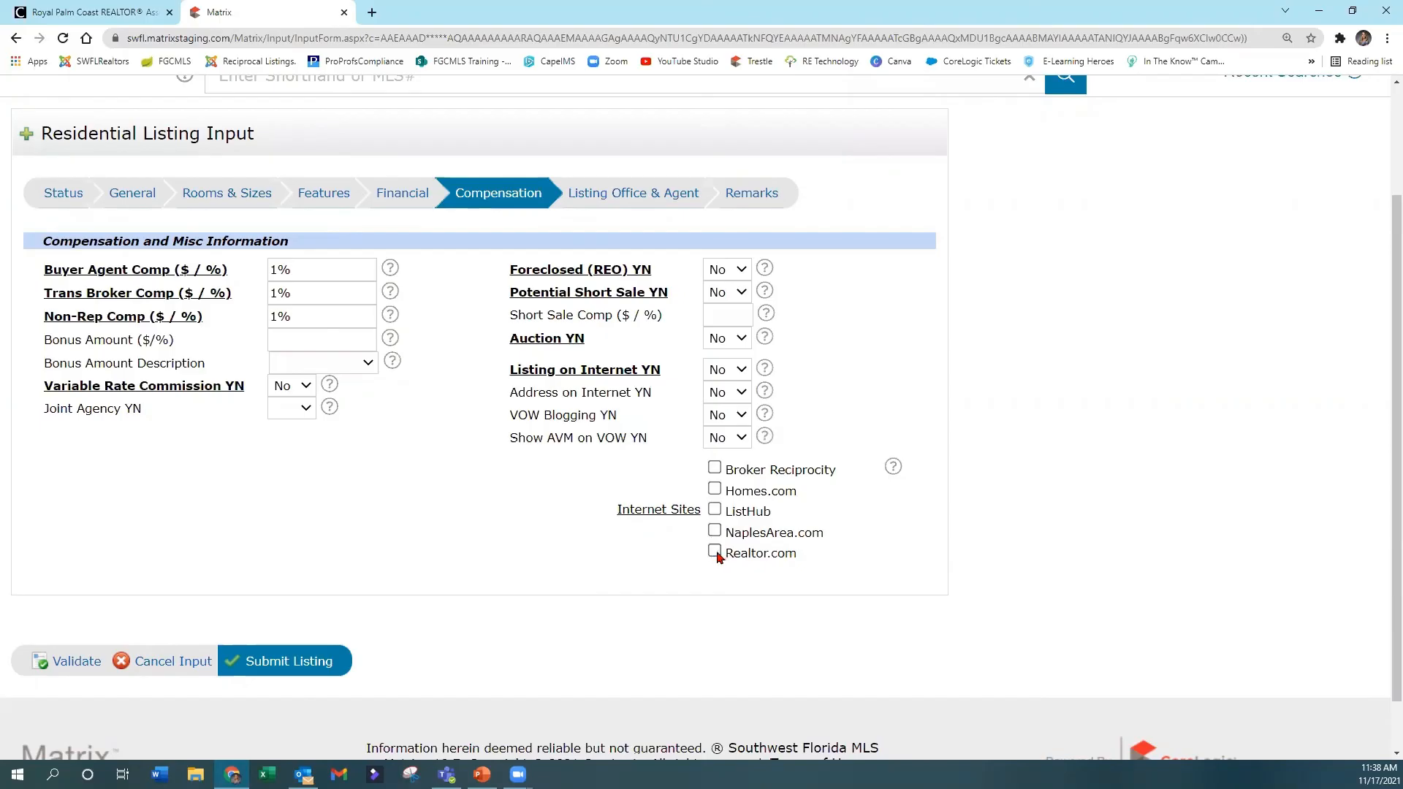